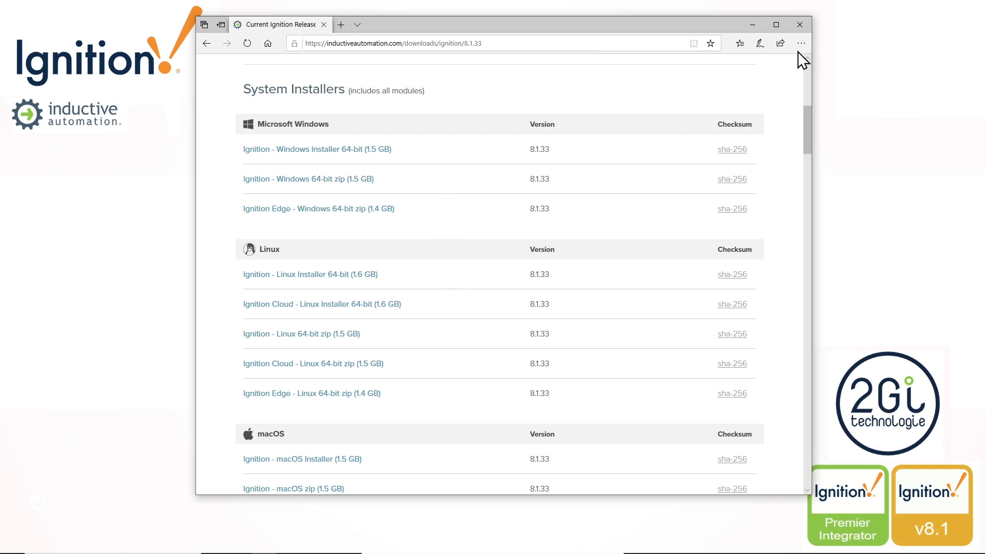
- Close the download page, bring up the Téléchargements folder alongside the Horloge stopwatch, and start the stopwatch
left_click(799, 24)
key("alt+Tab")
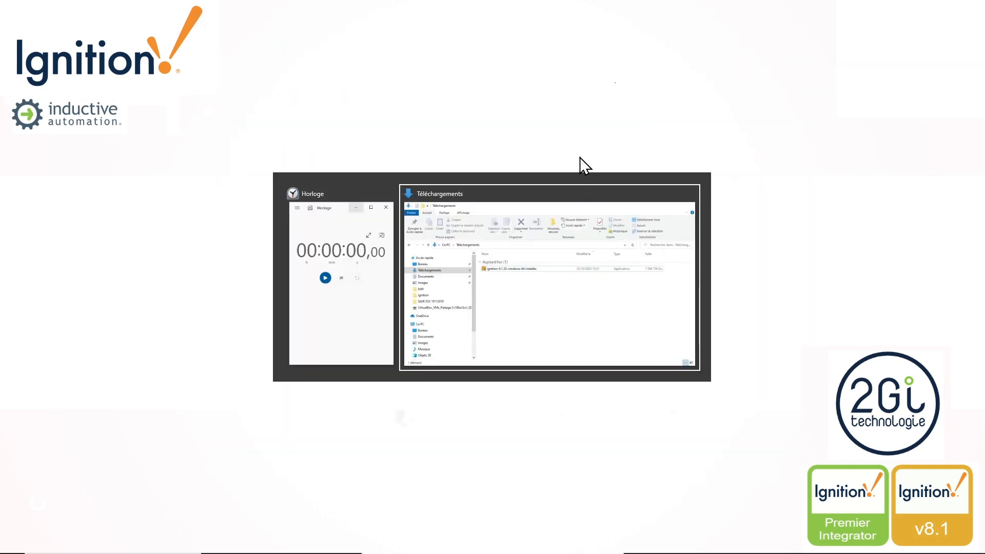
key("alt+Tab")
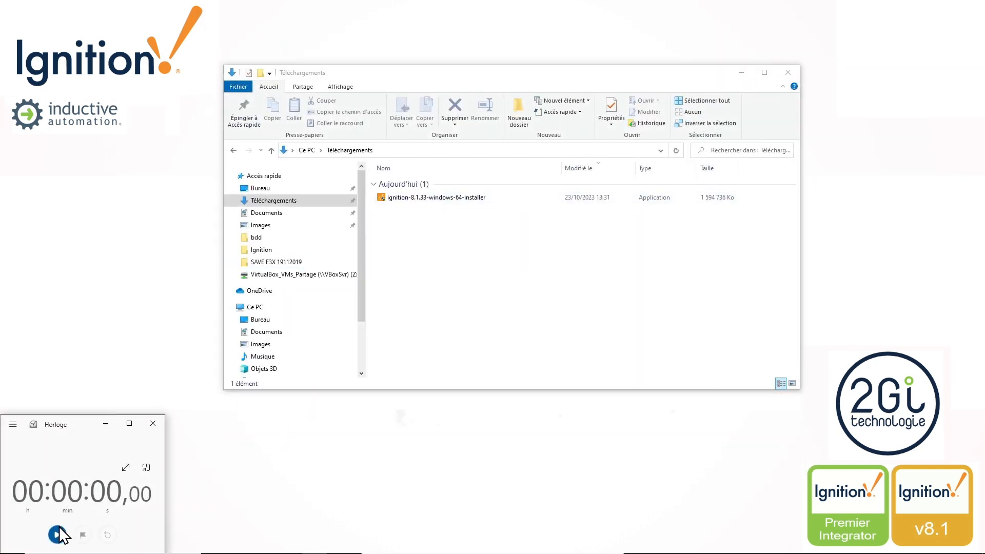
left_click(57, 534)
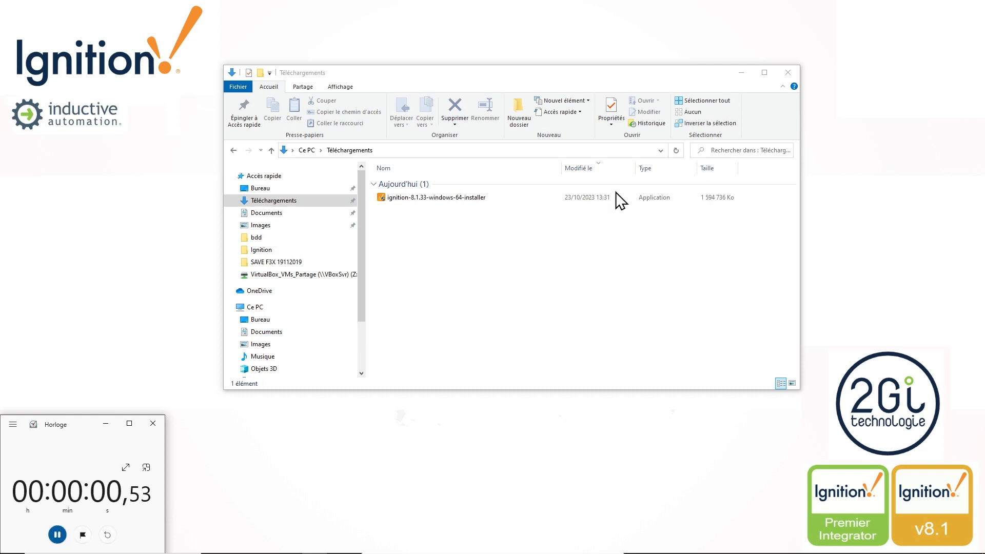
- Launch ignition-8.1.33-windows-64-installer with permission to modify the computer, and close the Téléchargements folder
double_click(436, 198)
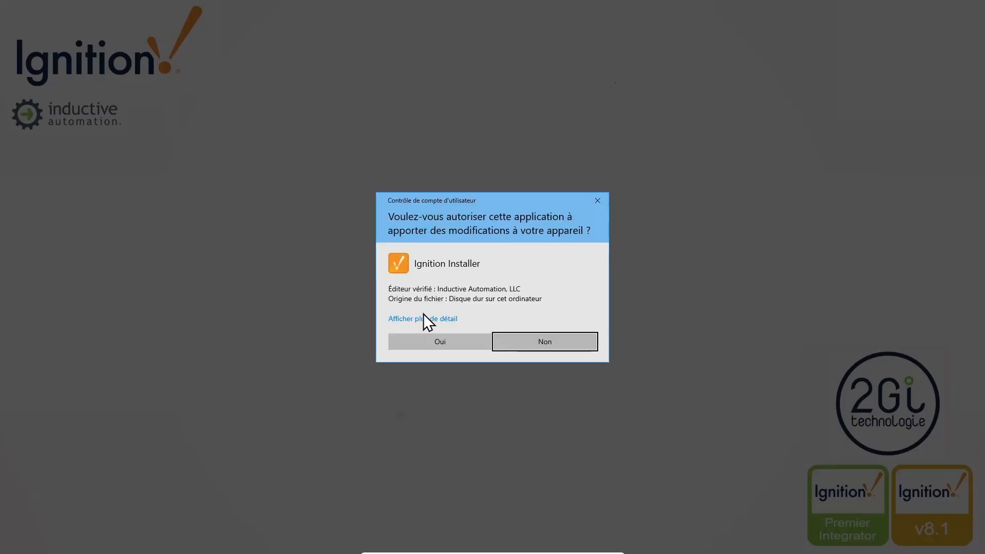
left_click(429, 345)
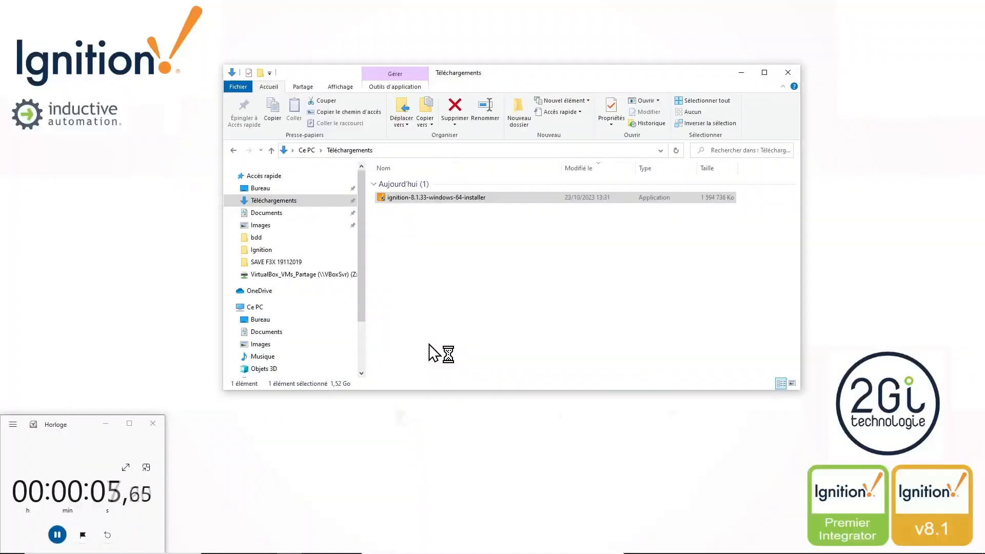
left_click(788, 73)
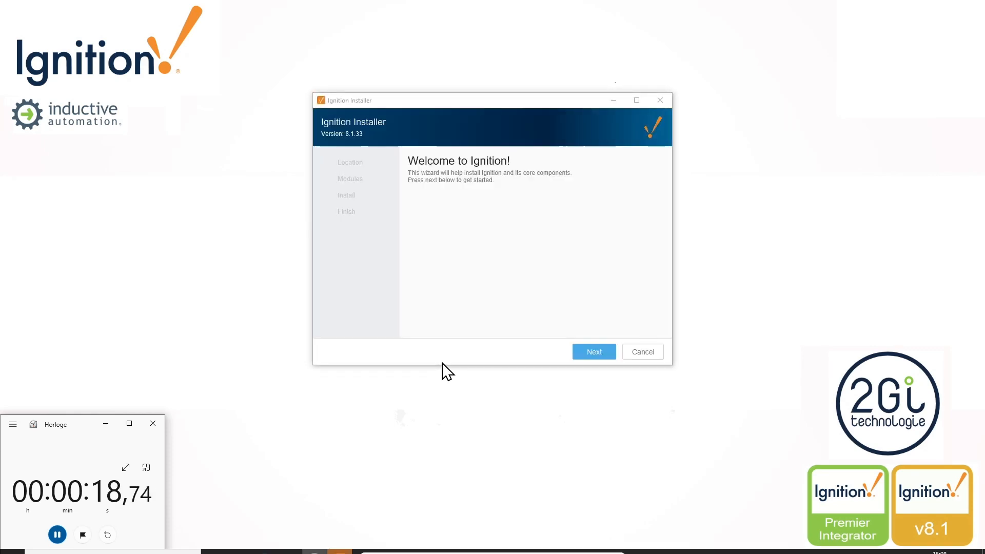
- Install Ignition in the default location with service name Ignition and the Typical option, finishing with Start Ignition Now enabled
left_click(592, 353)
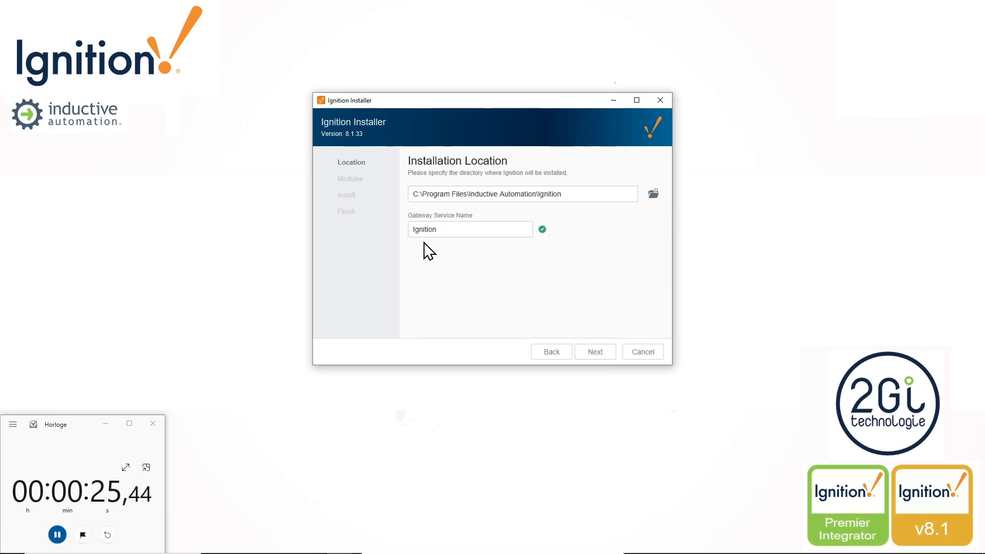
left_click(603, 353)
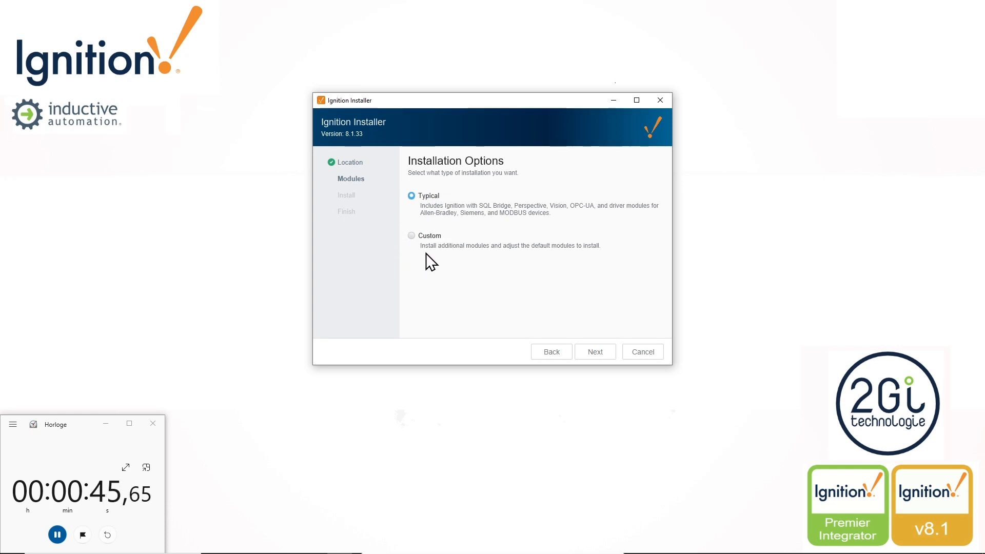
left_click(610, 354)
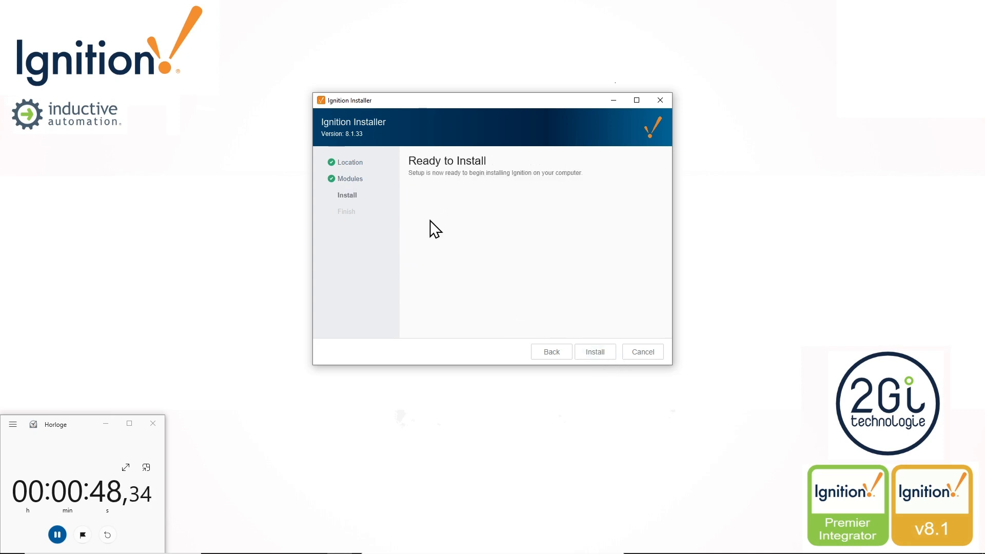
left_click(591, 352)
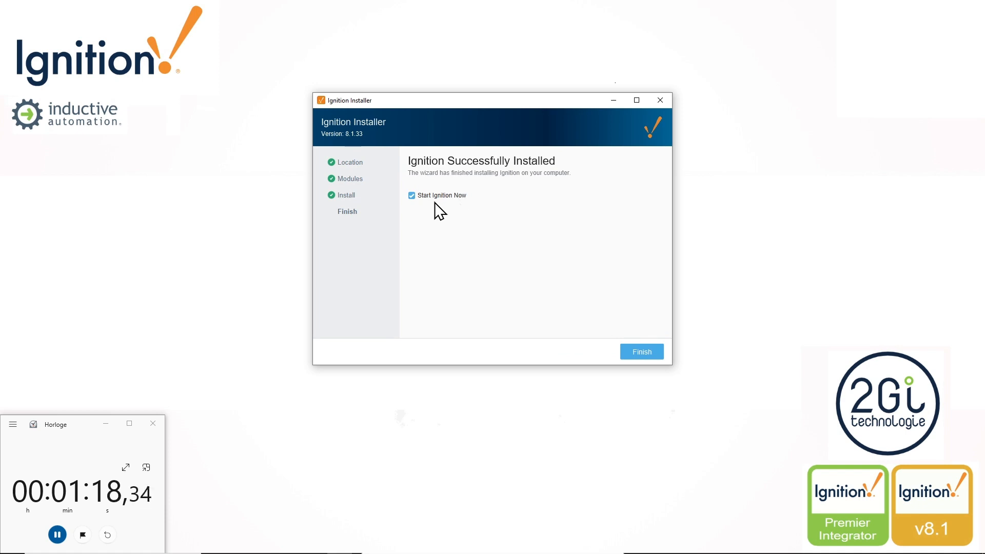
left_click(643, 352)
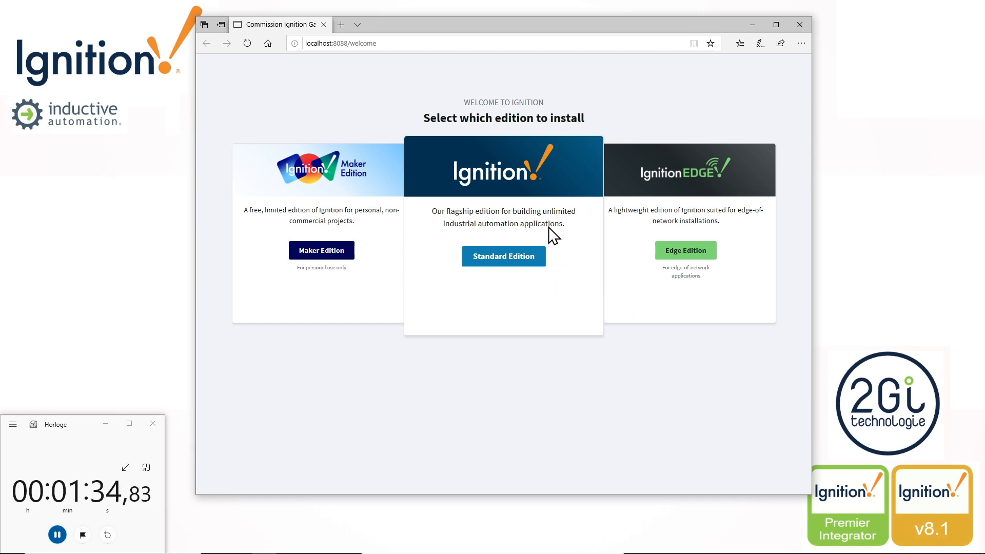
- Choose the Standard Edition and accept the terms of the Inductive Automation license agreement
left_click(499, 259)
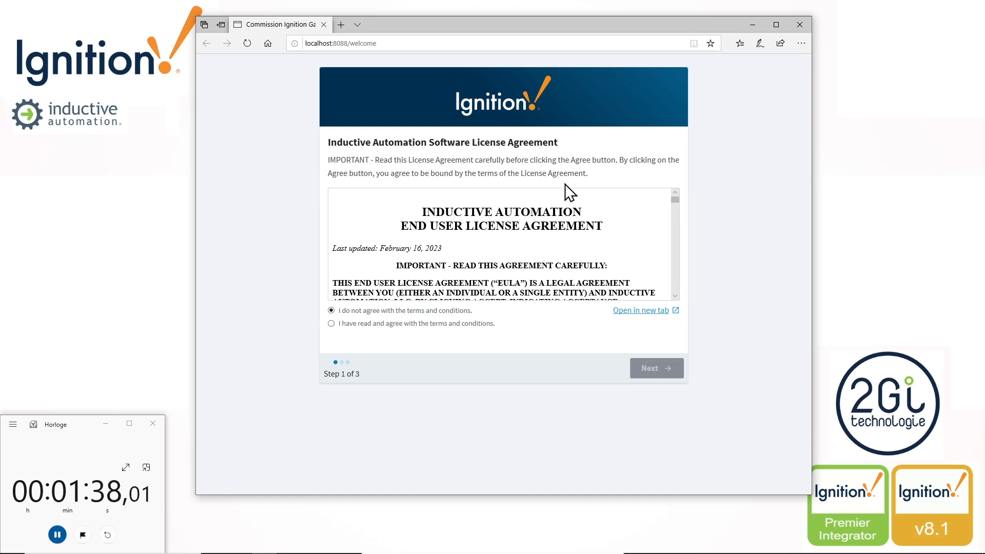
left_click_drag(674, 198, 680, 297)
left_click(458, 324)
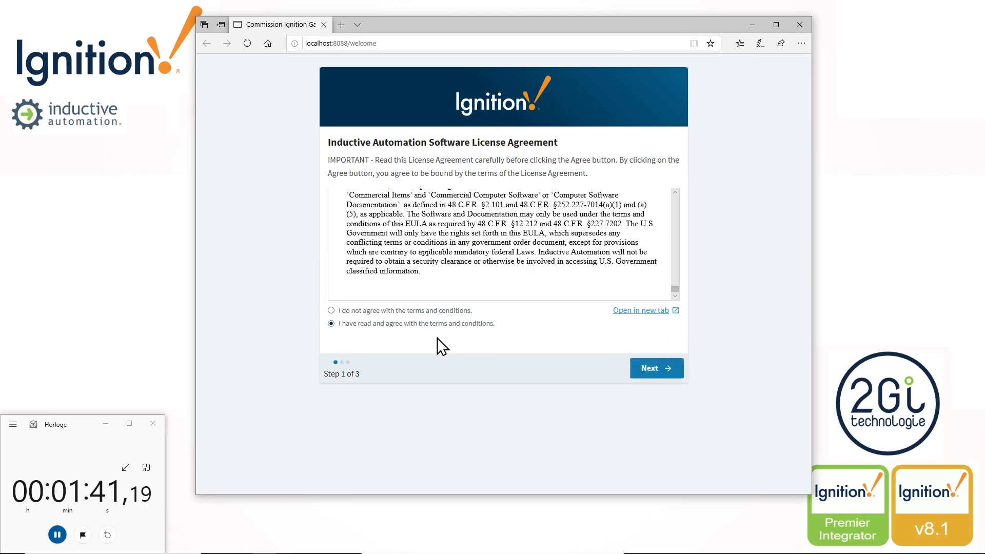
left_click(650, 369)
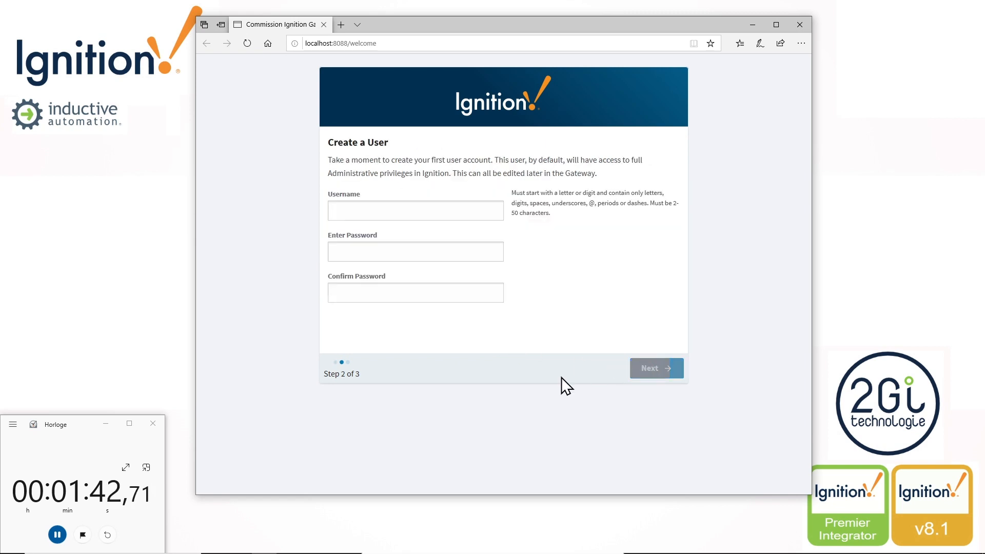
- Create the first gateway user with username admin, entering and confirming the account password
left_click(393, 210)
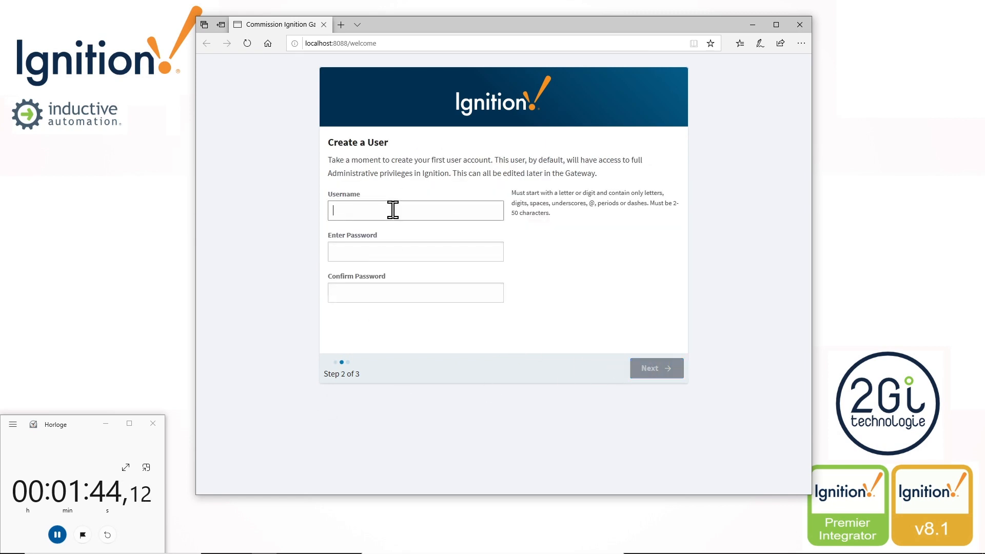
type("admin")
key("Tab")
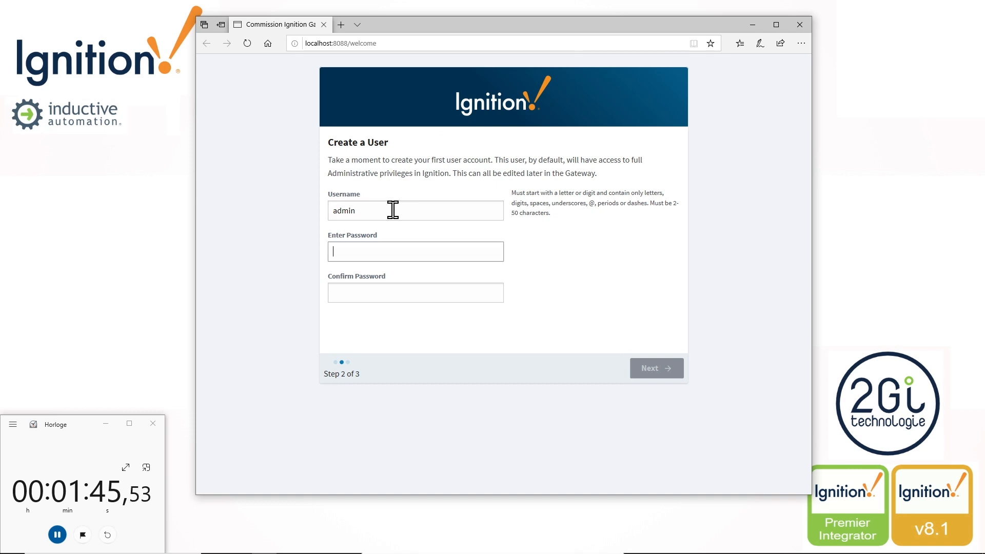
type("••••")
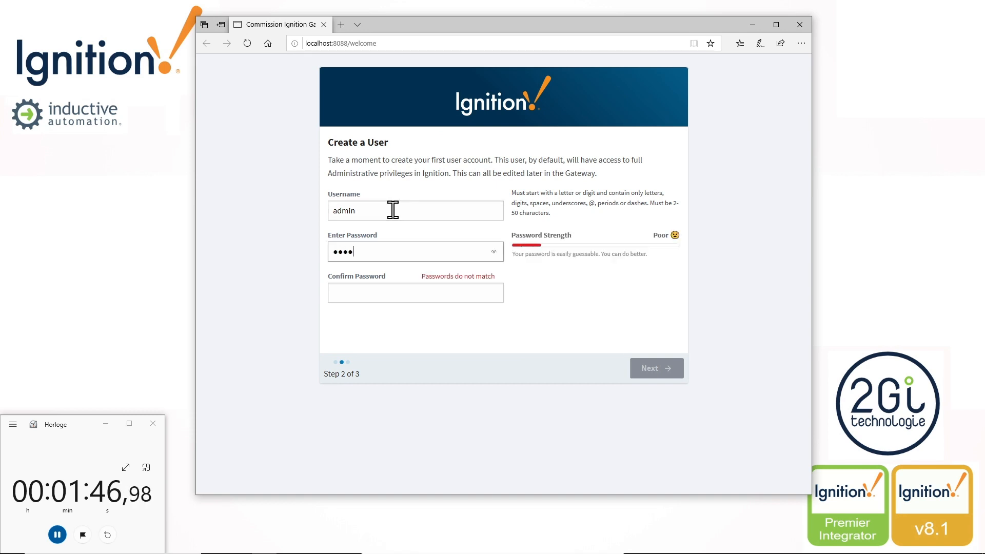
type("•••")
key("Tab")
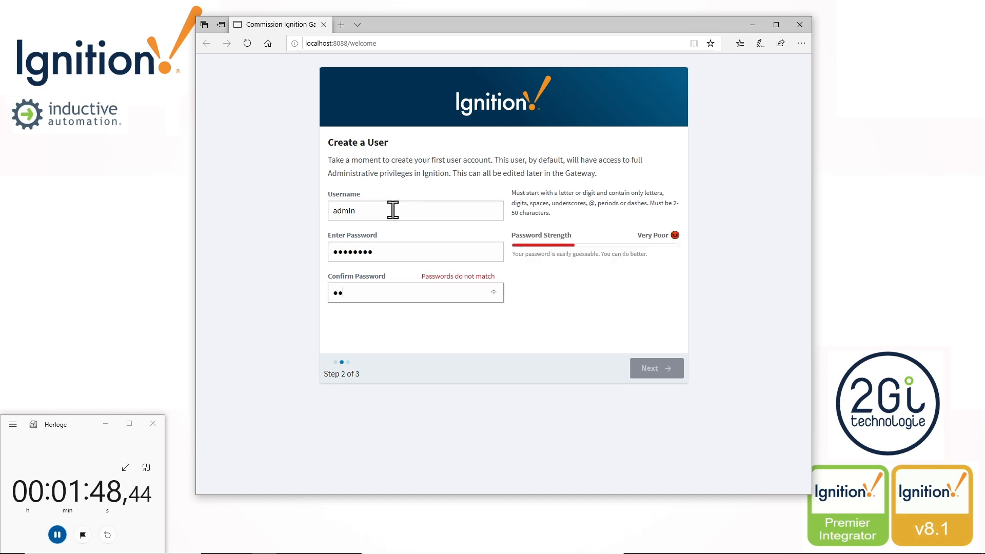
type("•••••••••")
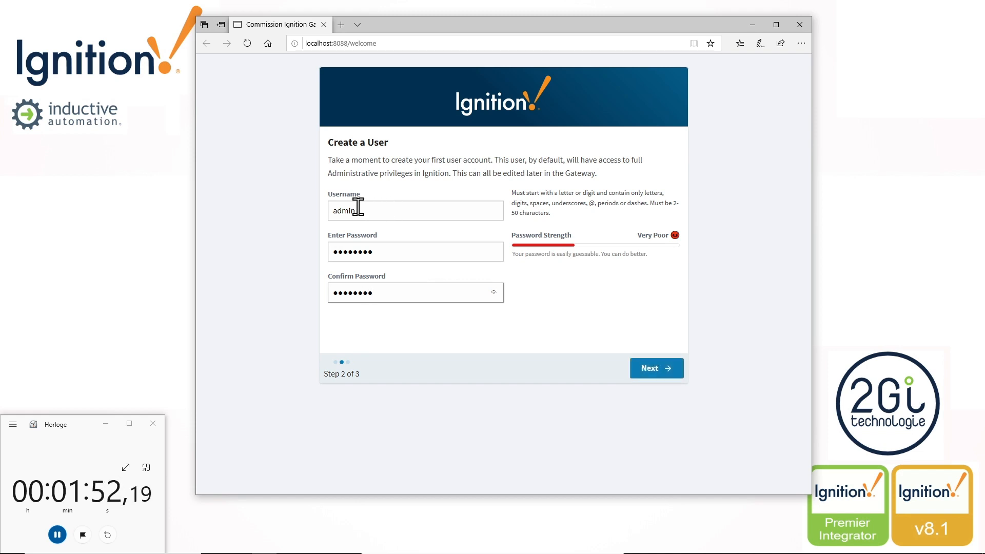
left_click(637, 373)
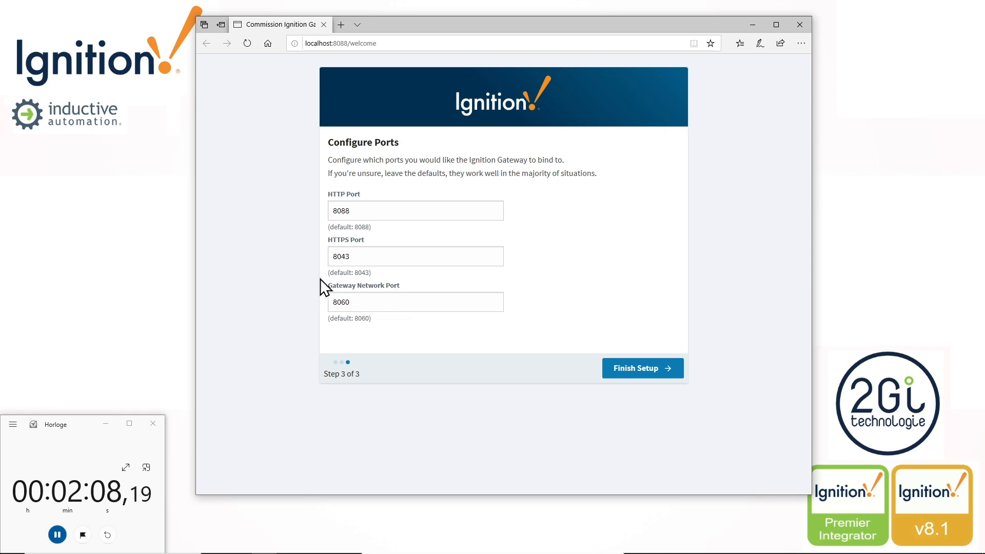
- Finish setup and start the gateway with ports 8088, 8043 and 8060, choosing to start from scratch without Quick Start
left_click(641, 375)
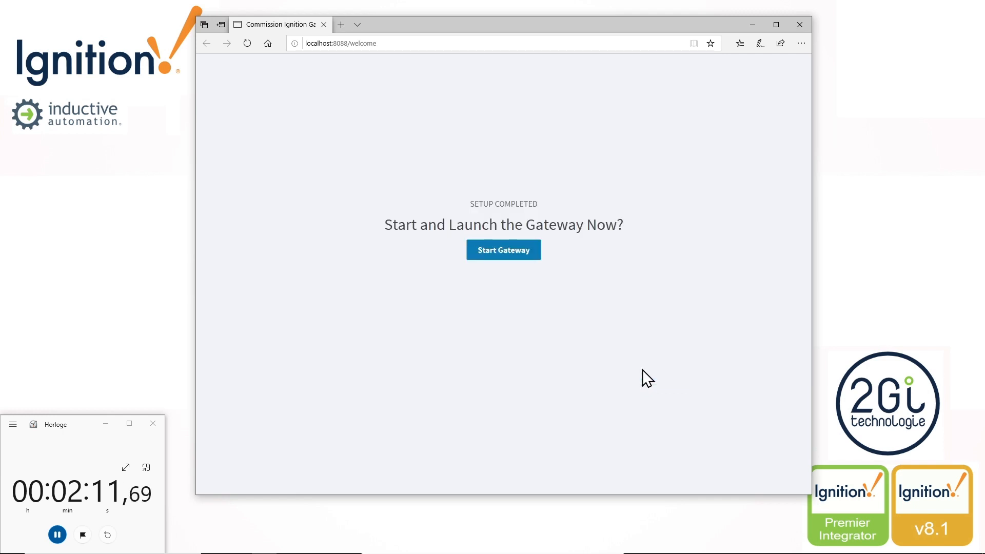
left_click(525, 254)
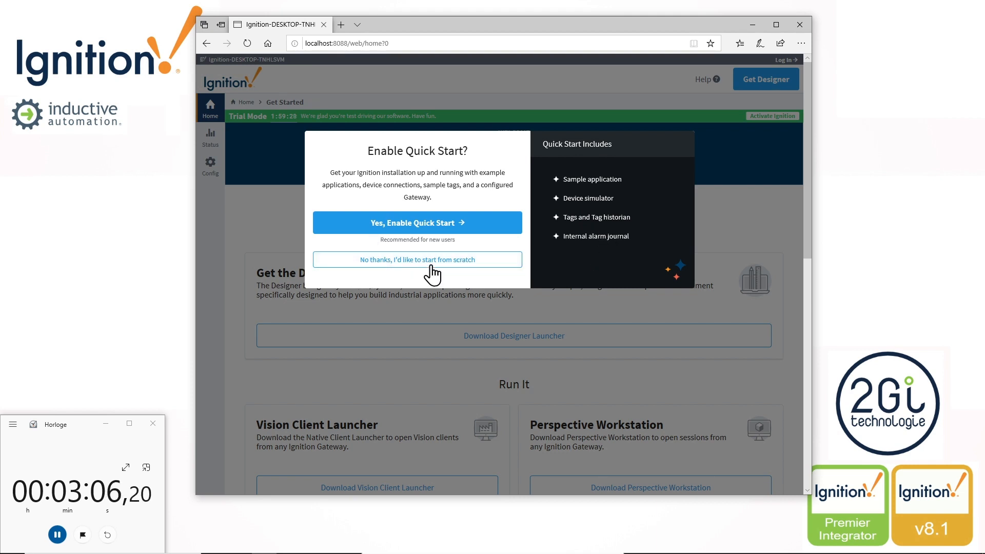
left_click(468, 262)
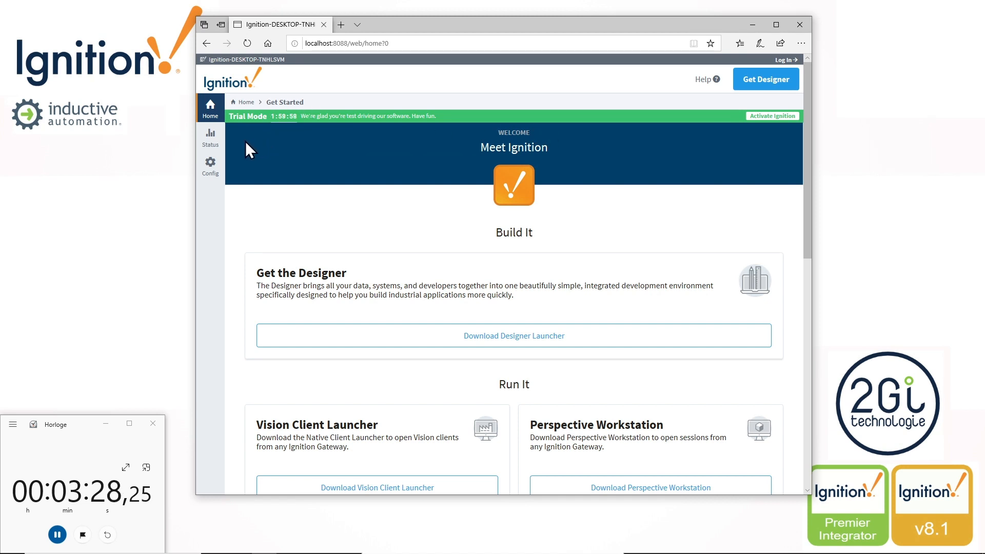
- Open the gateway's Status section, logging in as admin with the account password
left_click(205, 137)
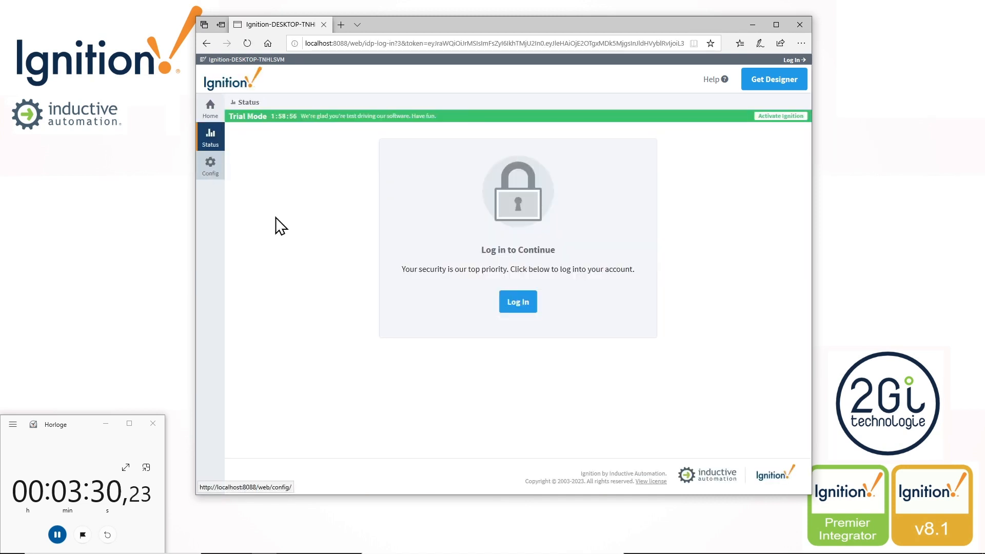
left_click(518, 304)
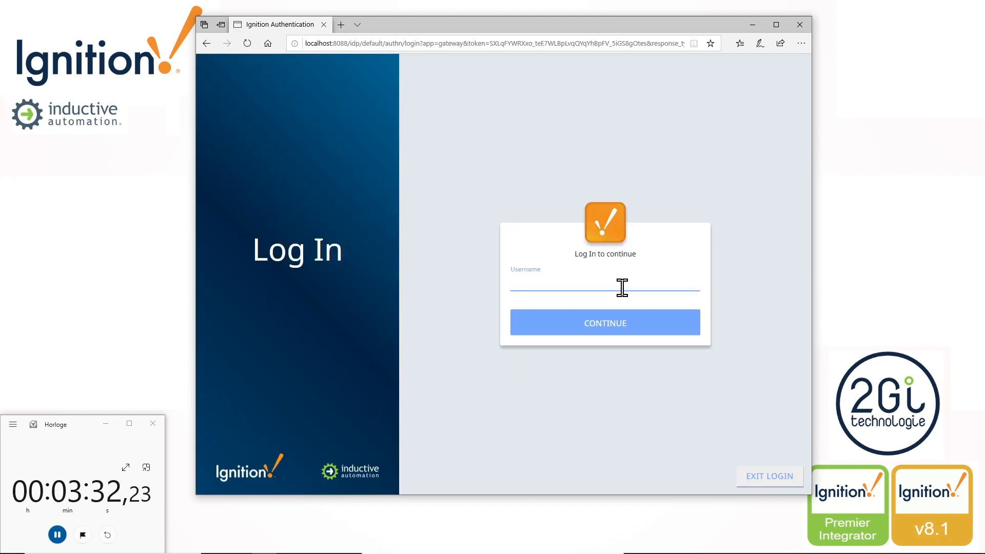
type("admin")
key("Tab")
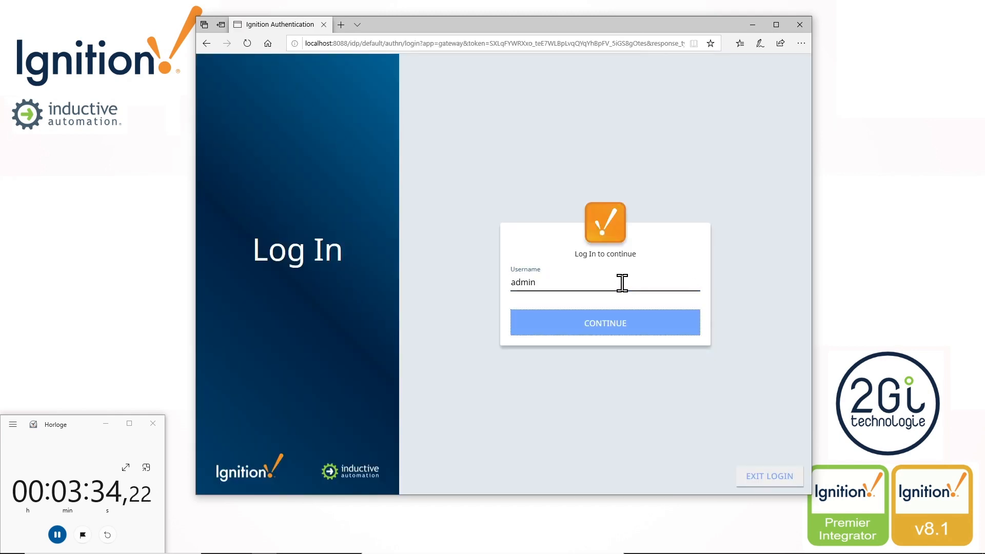
key("Return")
type("p")
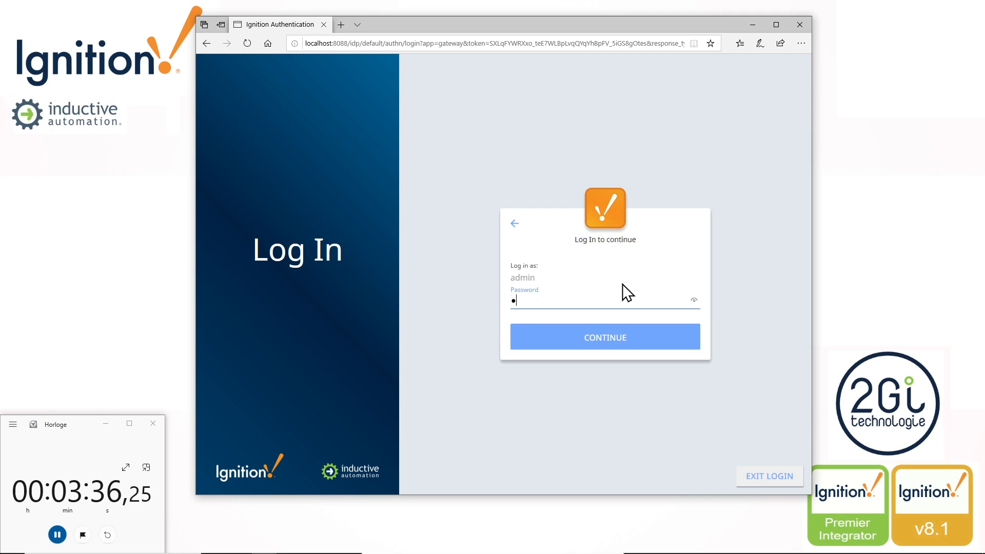
type("assw")
key("Return")
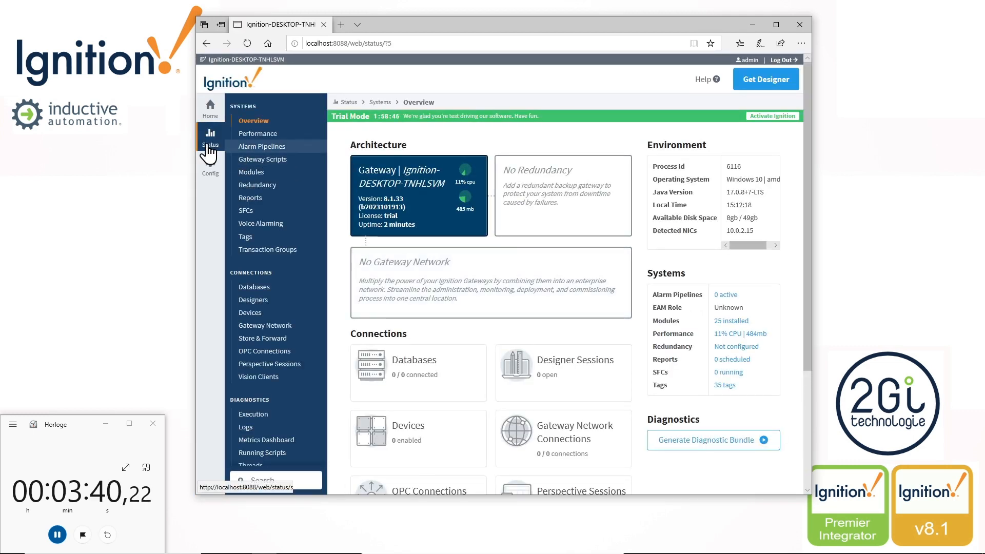
- Check the gateway details in the Status overview and look through the options in the Config section
left_click_drag(361, 199, 409, 197)
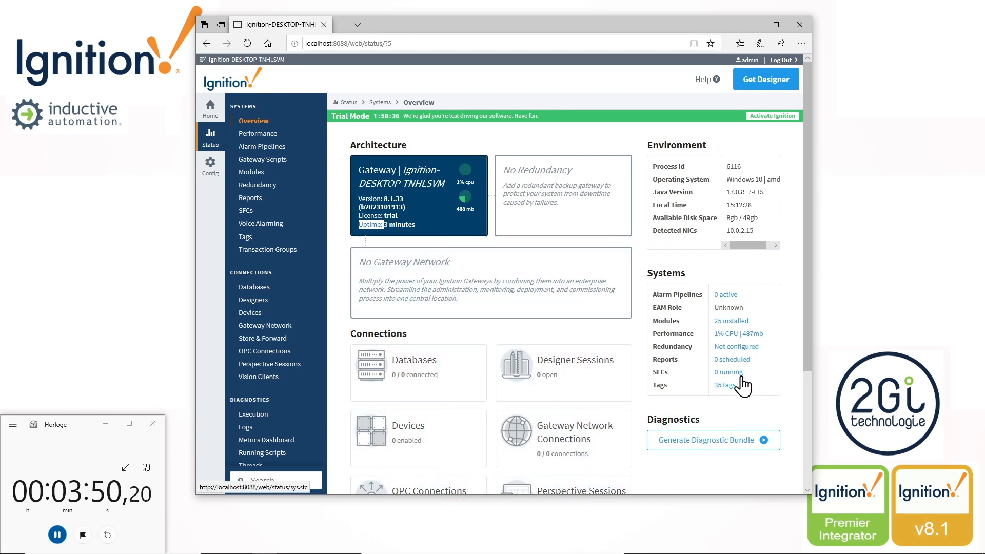
left_click(210, 164)
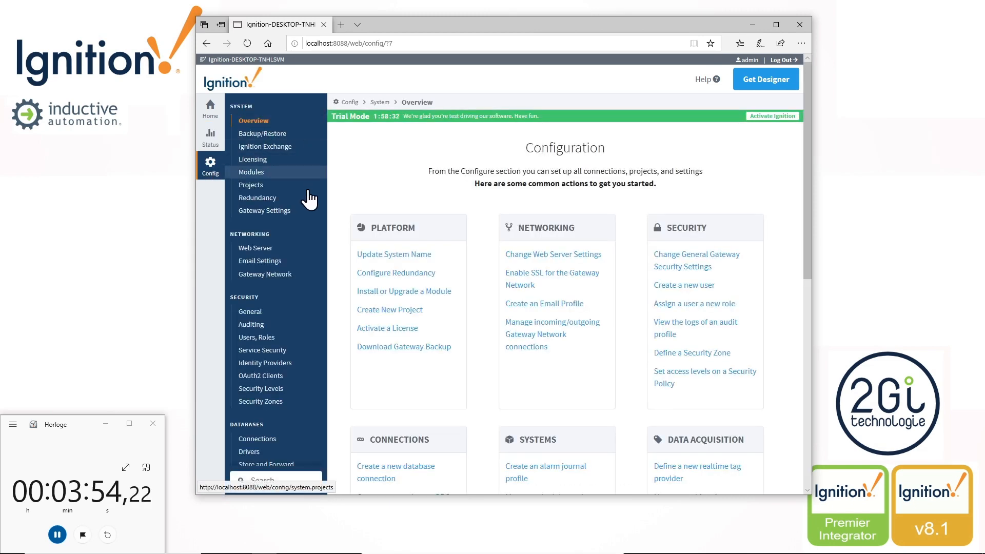
scroll(310, 210, "down", 1)
scroll(309, 210, "down", 1)
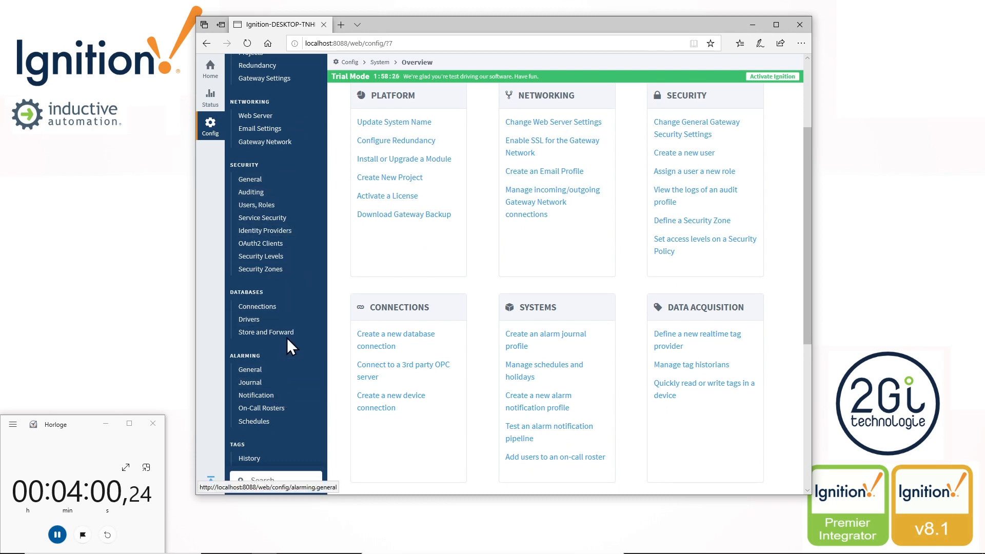
scroll(451, 263, "up", 2)
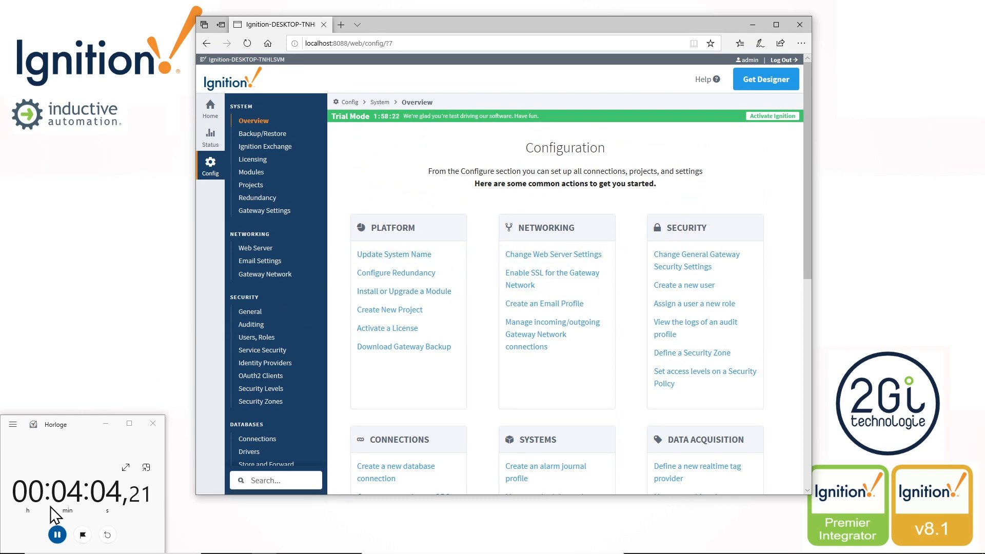
- Stop the stopwatch and close both the Horloge and browser windows
left_click(56, 535)
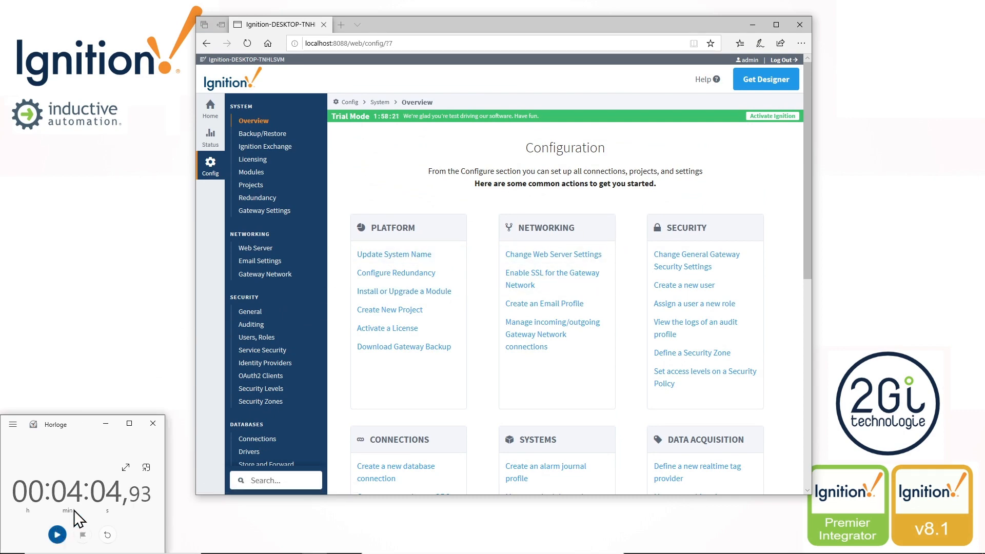
left_click(153, 423)
left_click(800, 24)
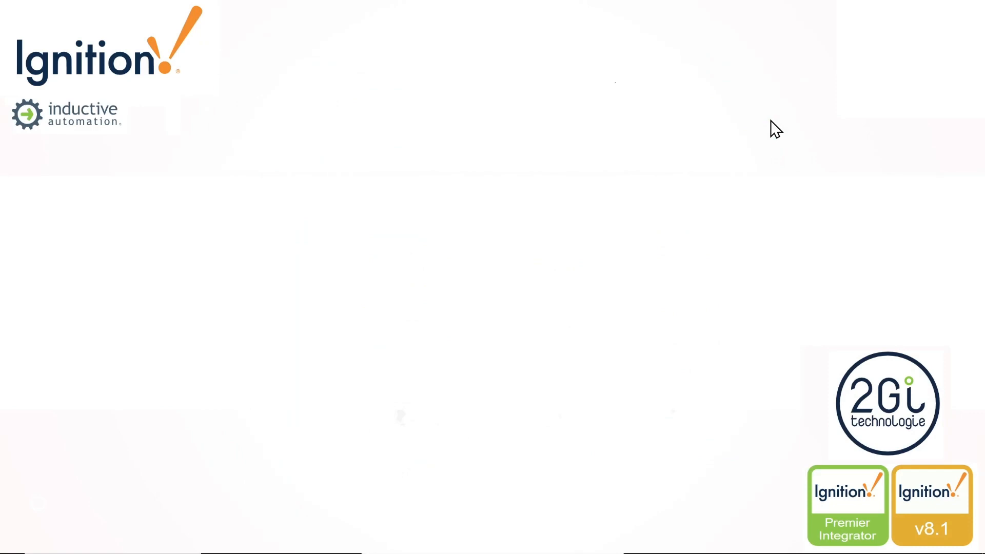